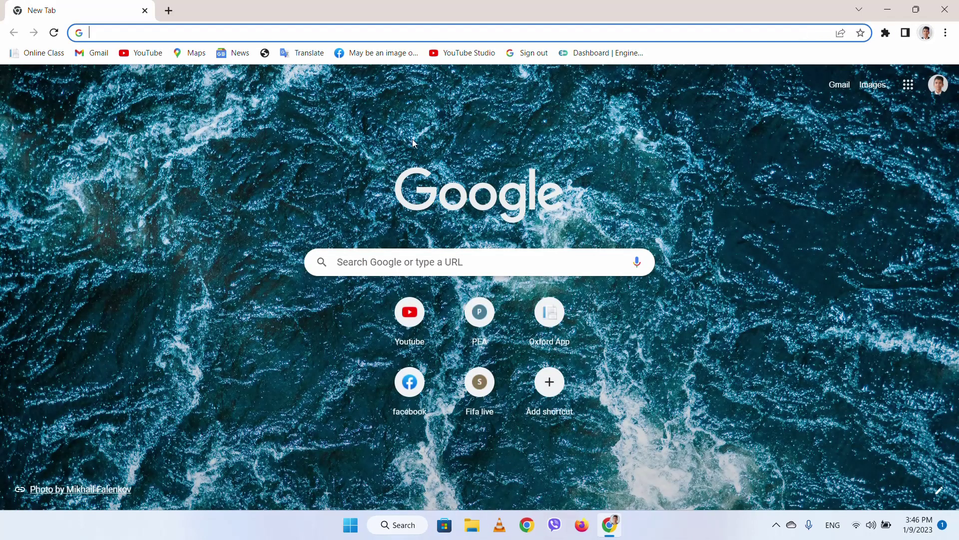
Step: Load chat.openai.com from the address-bar suggestion and dismiss the high-demand banner
text(chat.openai.com)
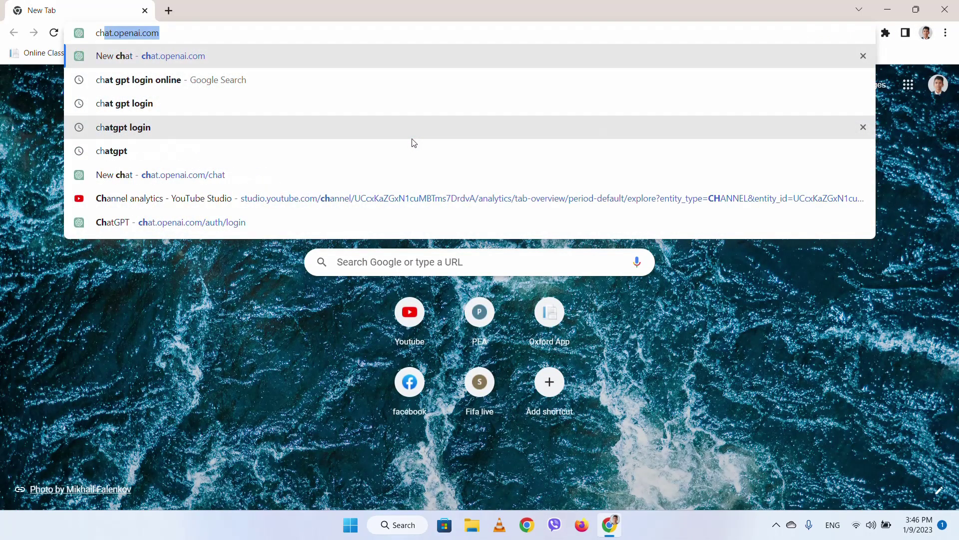
key(Return)
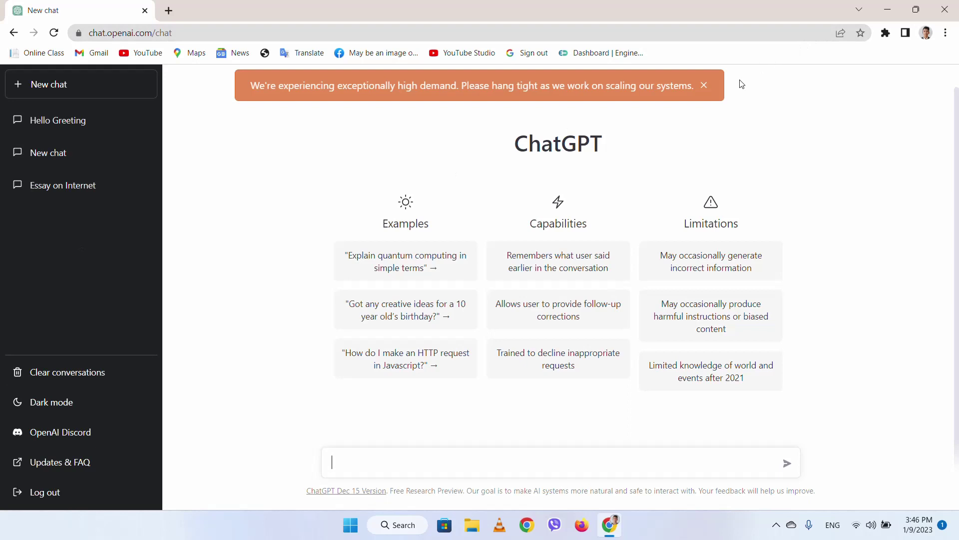
click(705, 85)
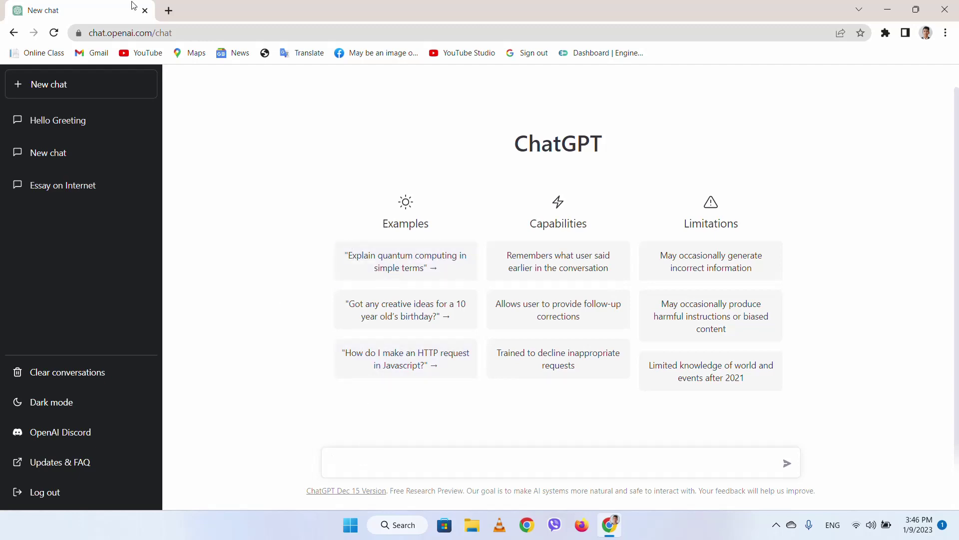
Step: Open Fiverr in a new tab through a Google search for 'fiverr', then return to ChatGPT
click(169, 10)
text(fever)
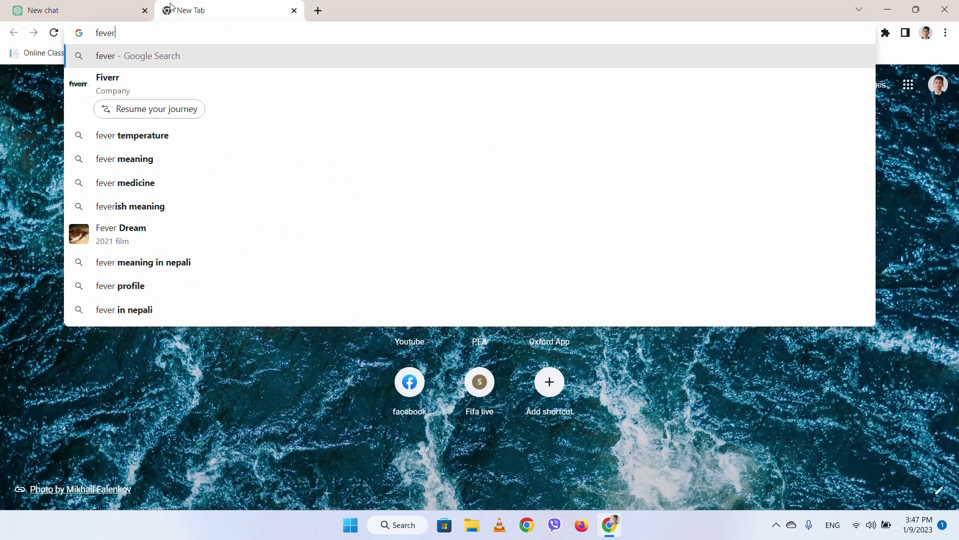
key(BackSpace)
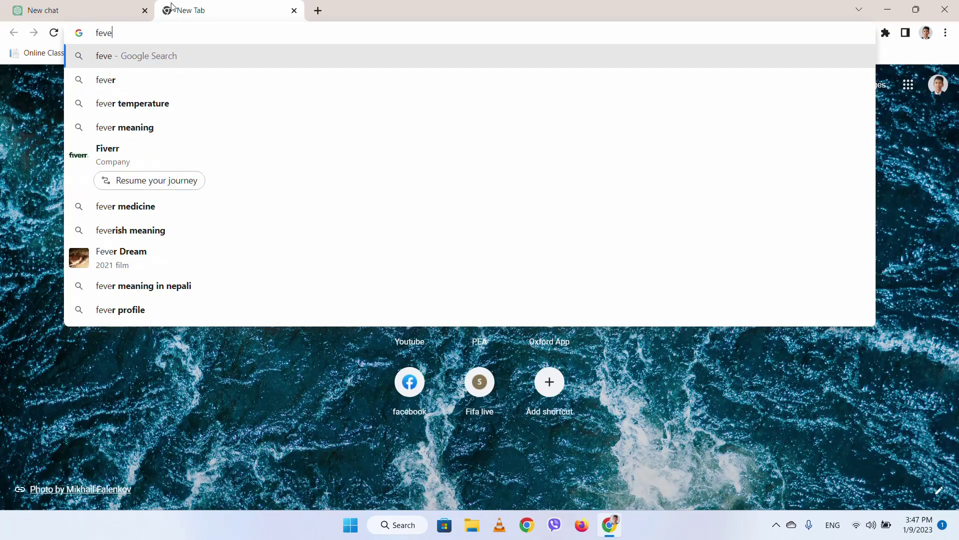
click(158, 155)
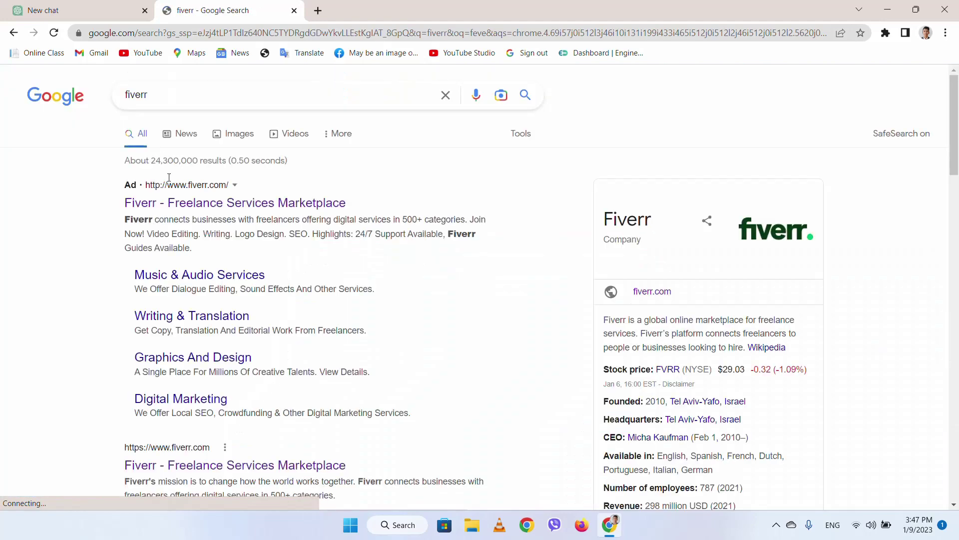
click(172, 201)
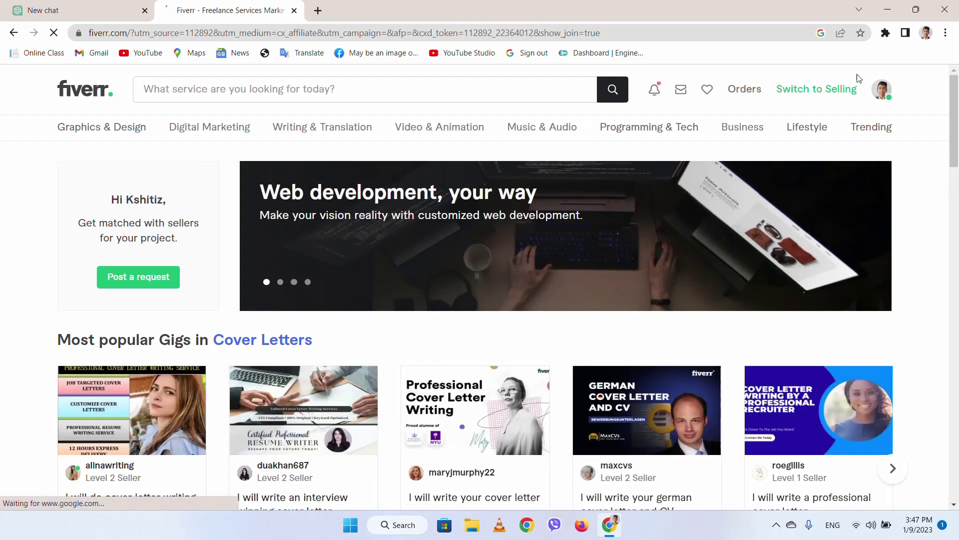
click(886, 91)
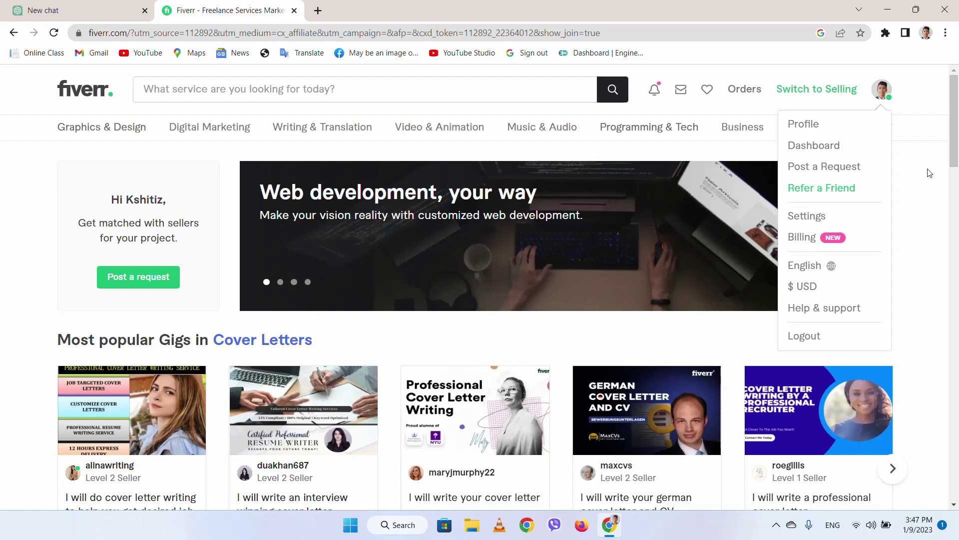
click(107, 6)
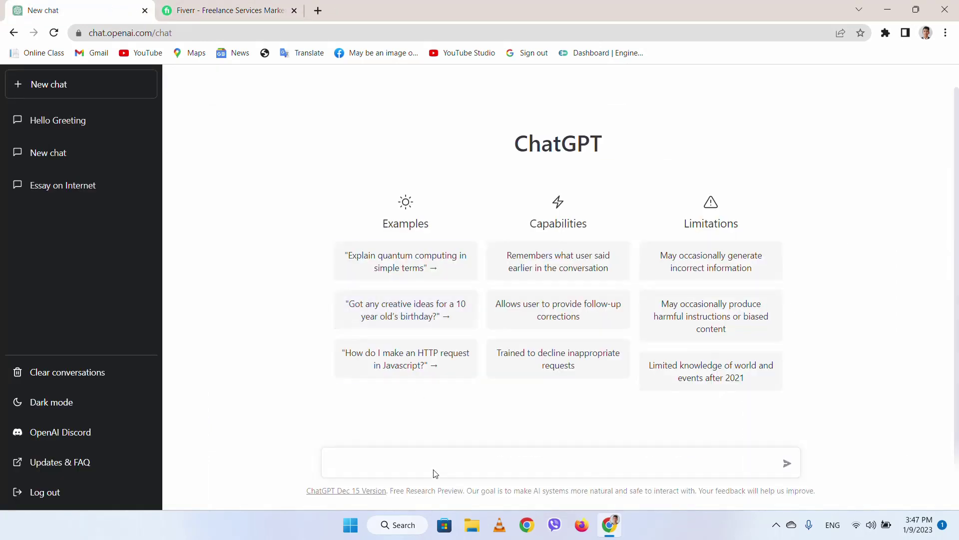
Step: Request a writer's Fiverr profile description and highlight the generated sample paragraph
text(w)
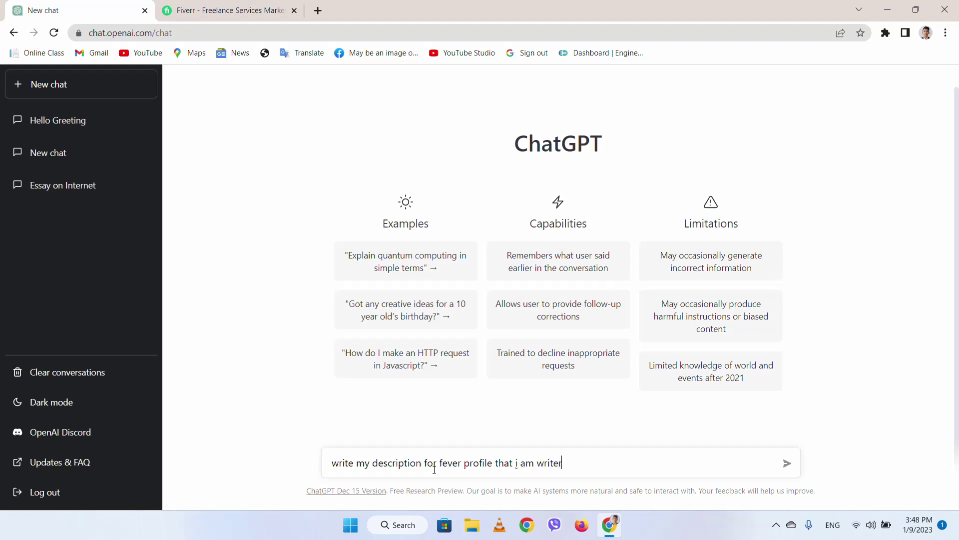
key(Return)
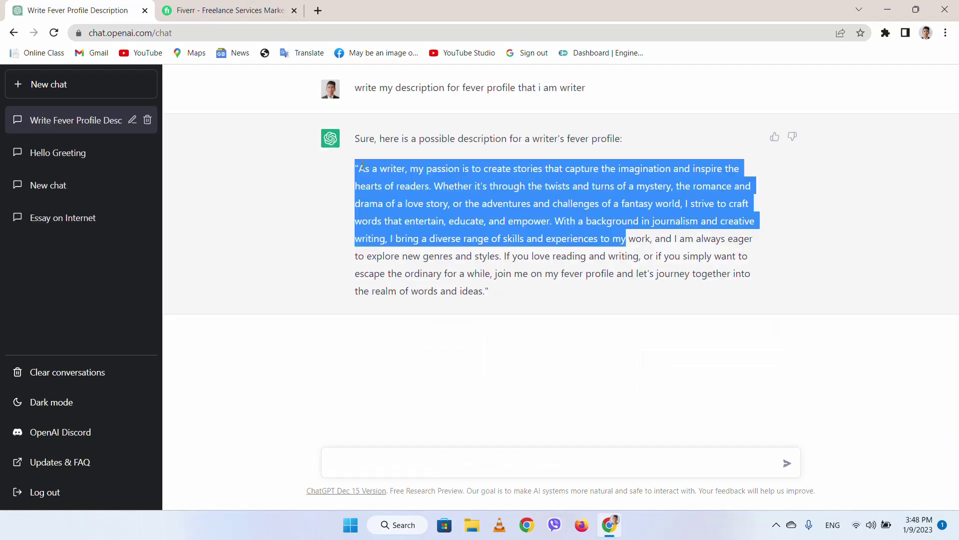
drag(355, 139, 505, 294)
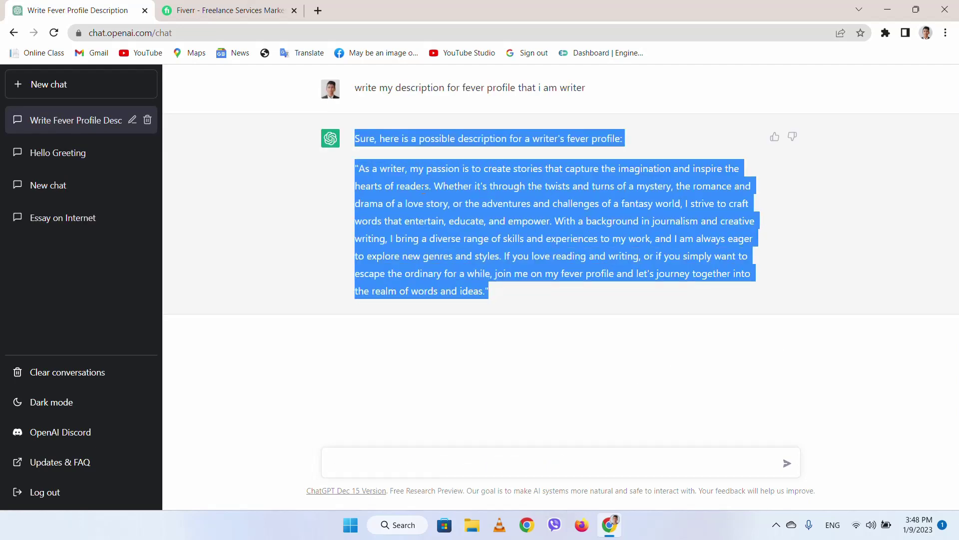
click(422, 186)
Step: Browse the Fiverr profile and home-page gigs, then draft an IT job cover-letter request in ChatGPT
click(234, 10)
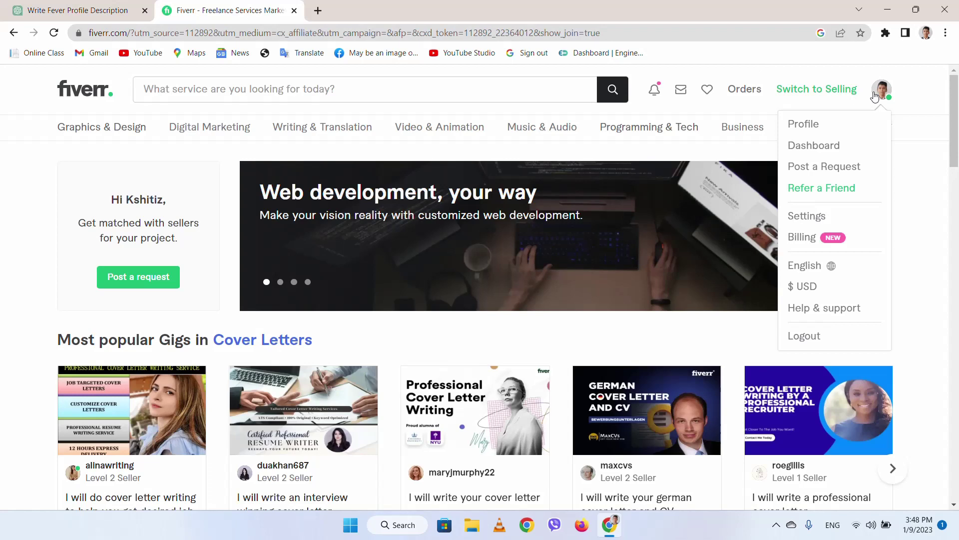
click(808, 124)
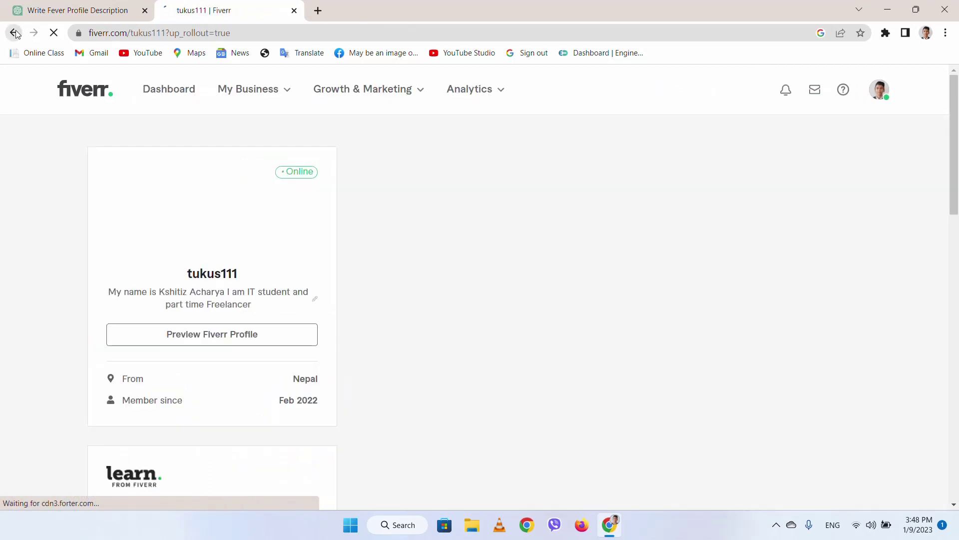
click(13, 32)
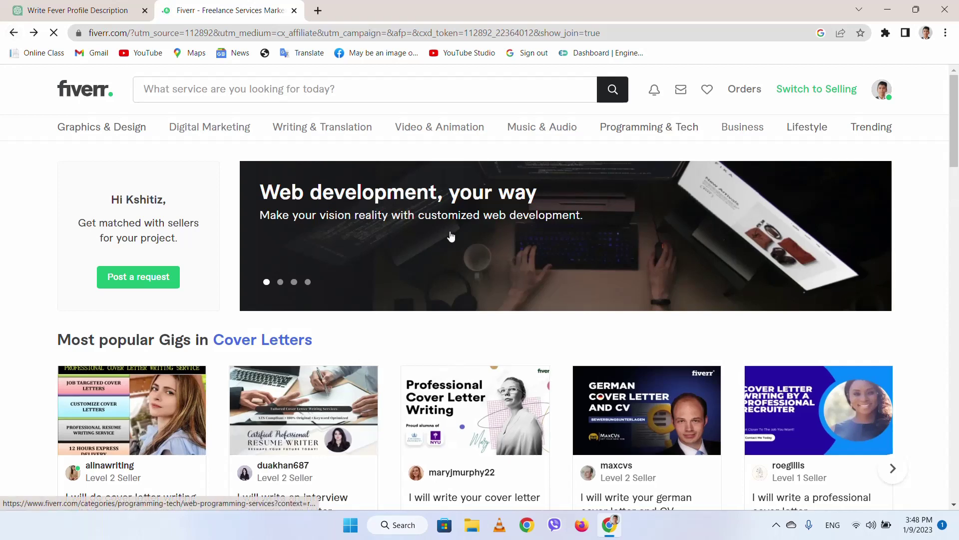
scroll(454, 236, down, 2)
scroll(446, 169, down, 2)
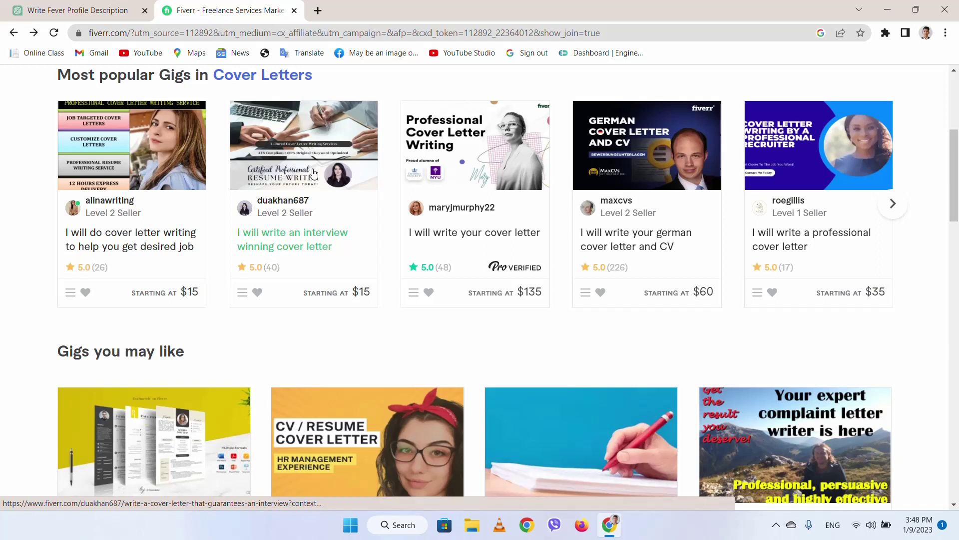
scroll(310, 172, down, 1)
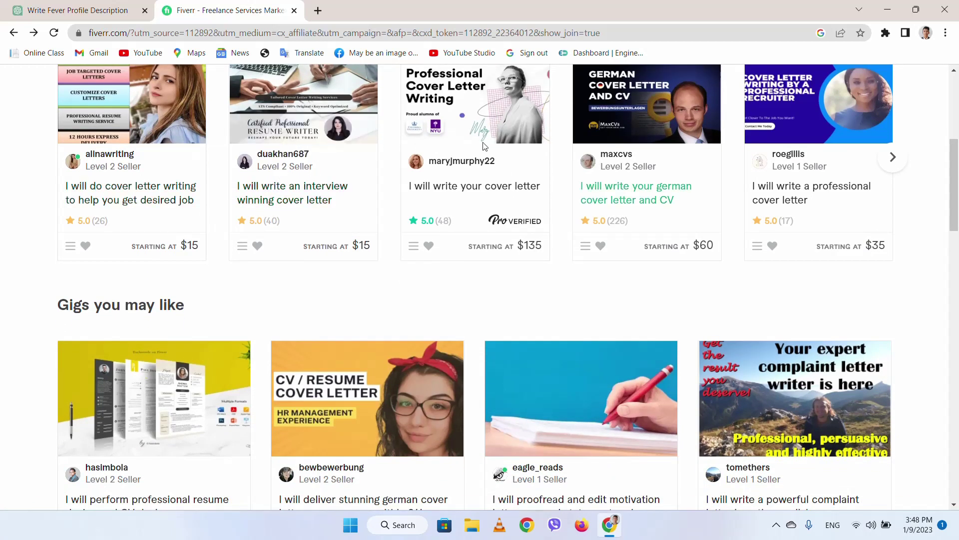
scroll(103, 199, up, 5)
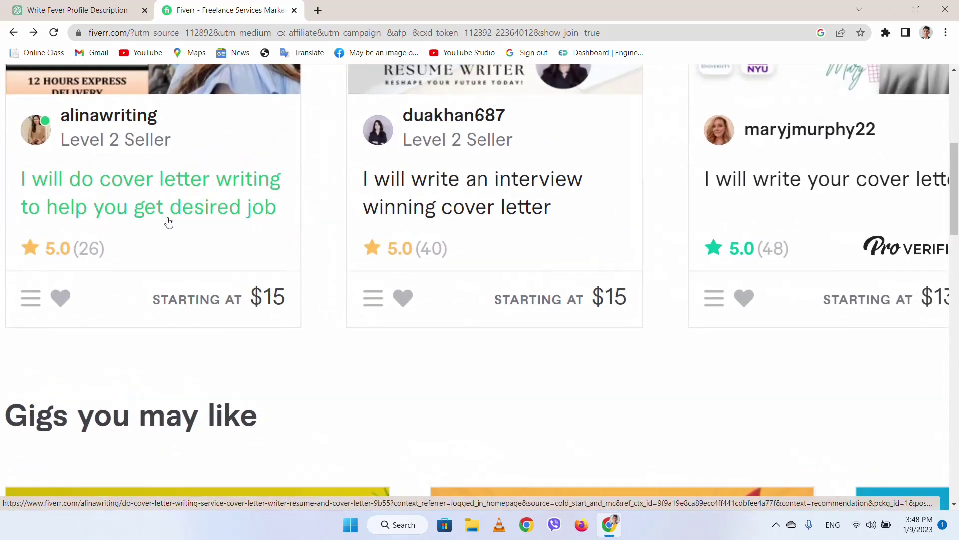
scroll(271, 215, down, 5)
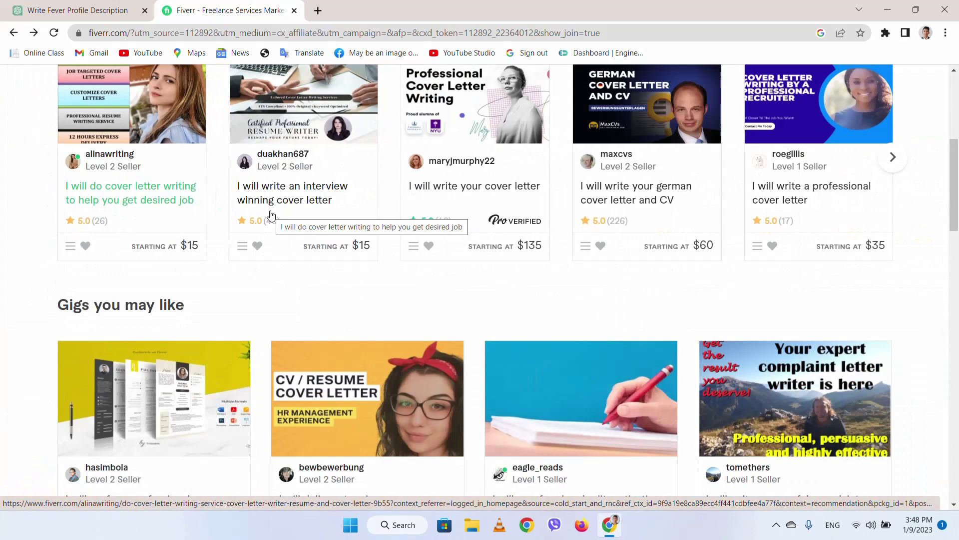
click(103, 7)
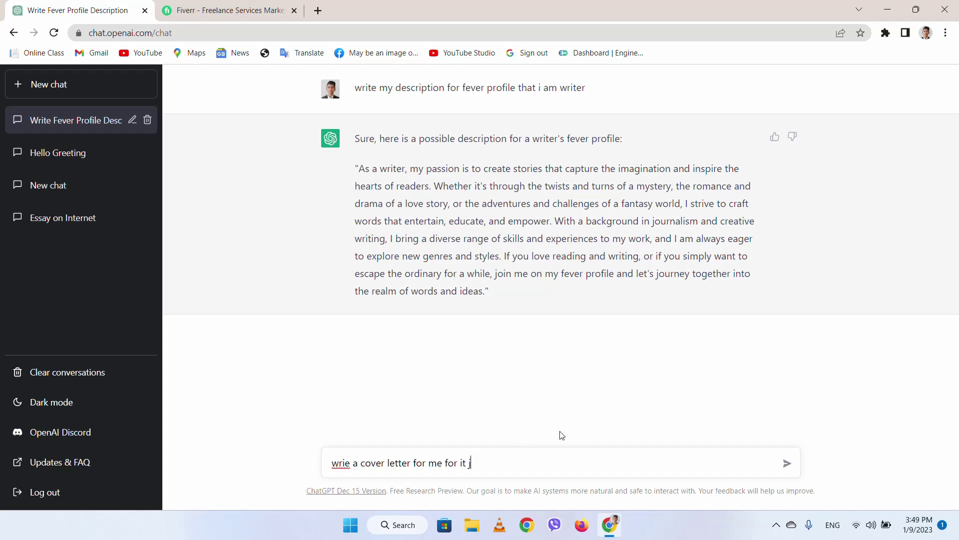
Step: Send the IT job cover-letter request and skim the generated letter before going back to Fiverr
key(Return)
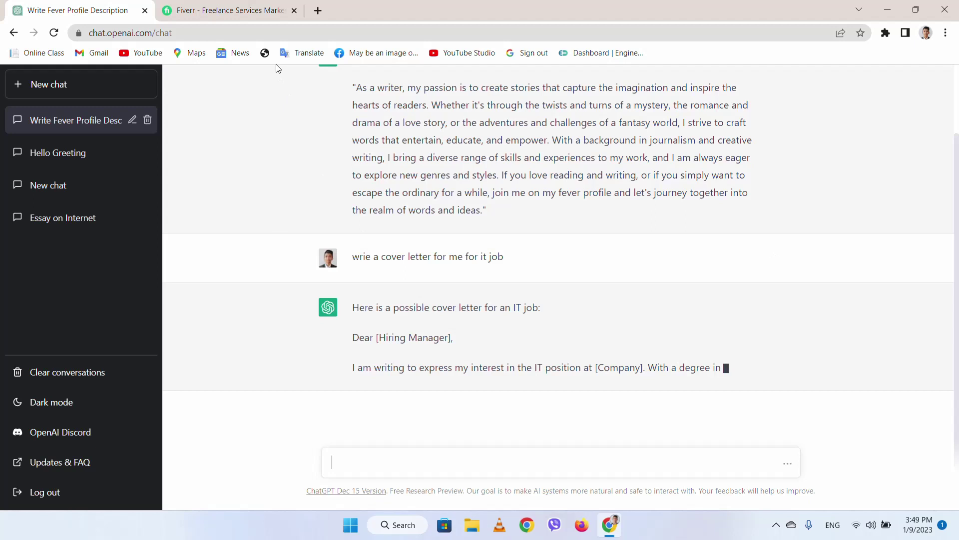
mouse_move(232, 12)
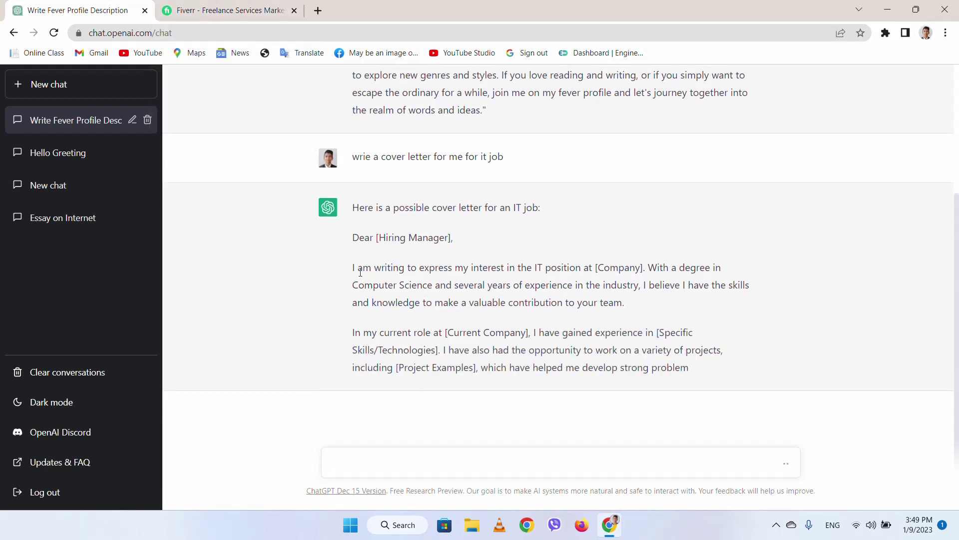
drag(362, 273, 484, 300)
click(417, 255)
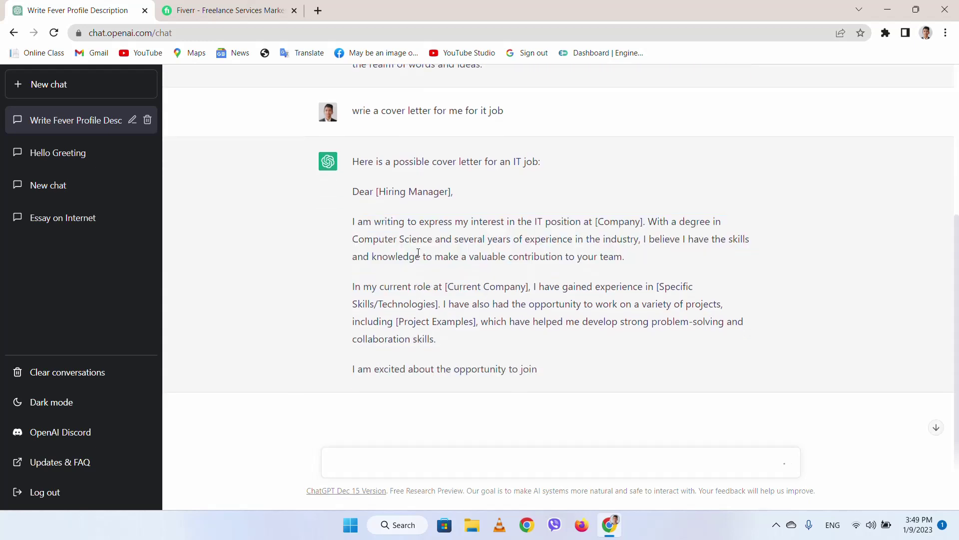
click(244, 15)
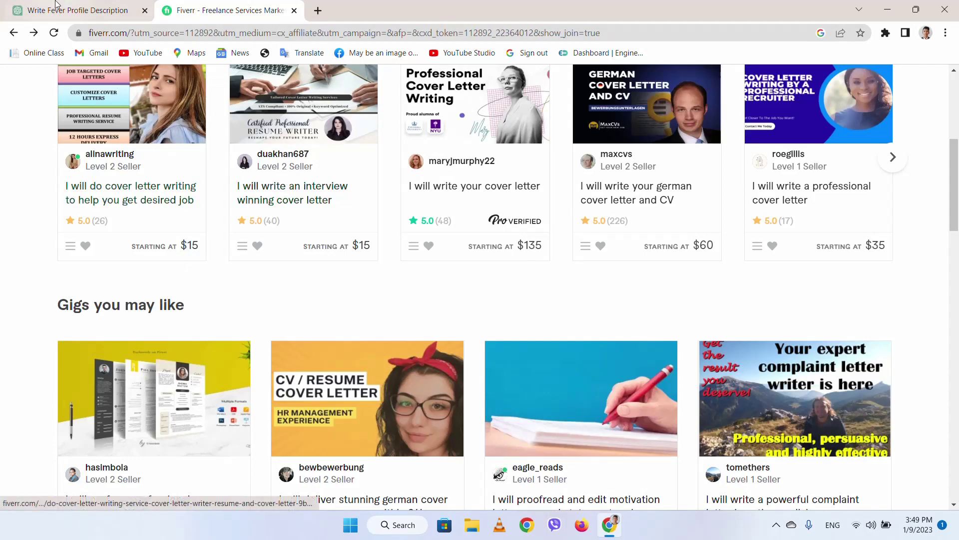
Step: Reread the cover letter's middle paragraphs, then scroll Fiverr's recommended cover letter gigs
click(75, 10)
drag(358, 234, 504, 405)
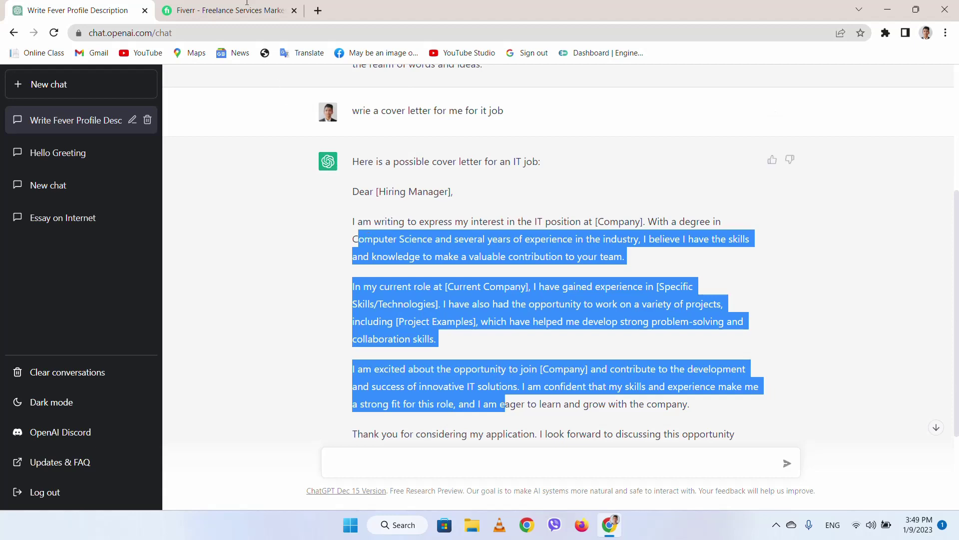
click(238, 10)
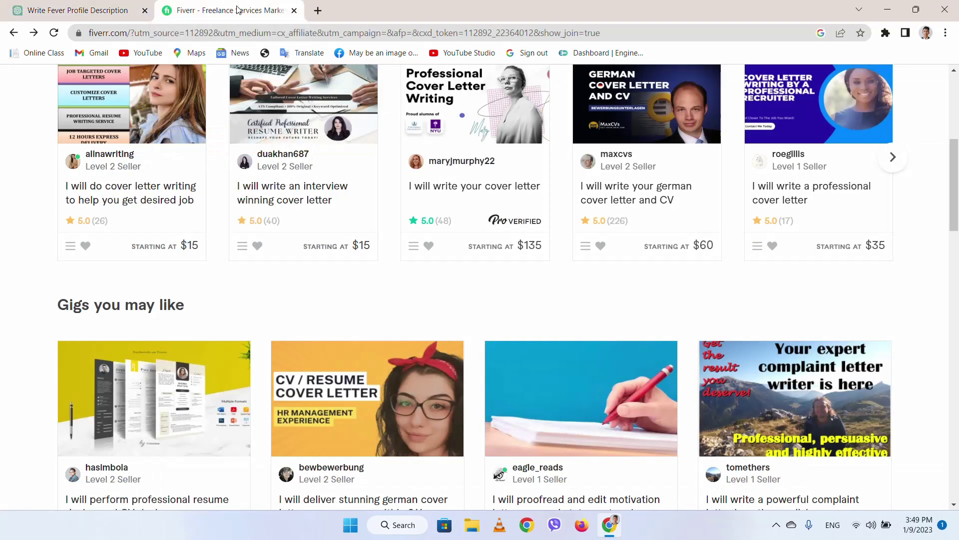
scroll(160, 178, up, 1)
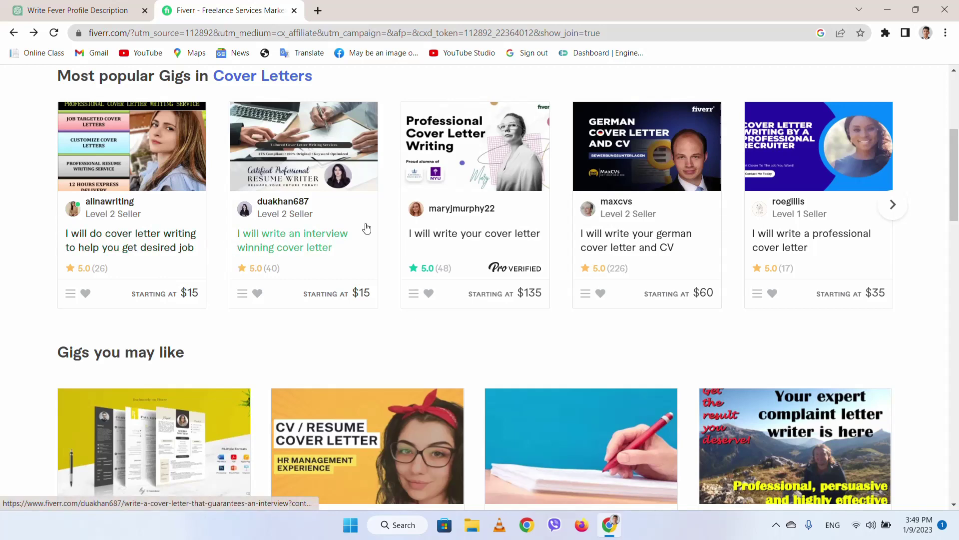
scroll(524, 243, down, 2)
scroll(522, 243, down, 4)
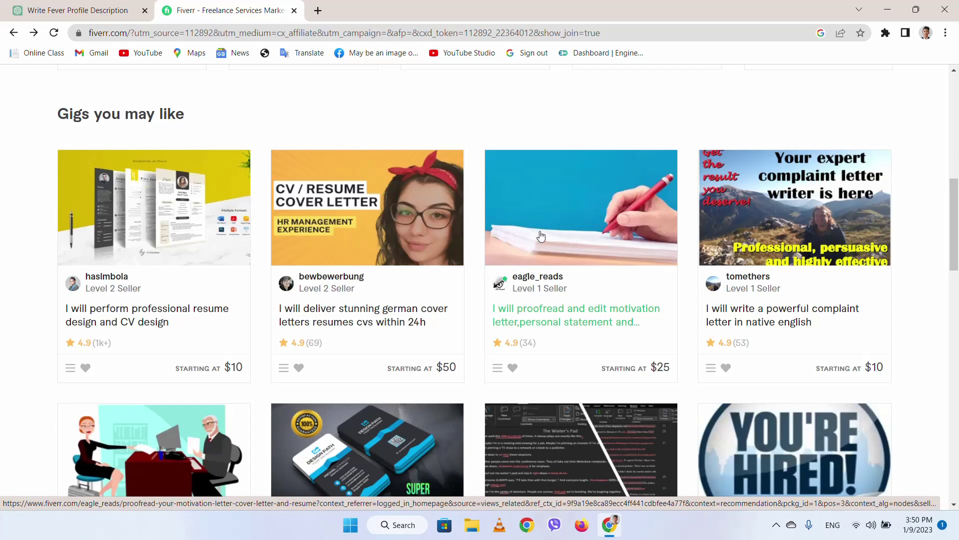
scroll(494, 240, down, 4)
Step: Compare with the ChatGPT cover letter and return to Fiverr's Writing & Translation categories
key(ctrl+Tab)
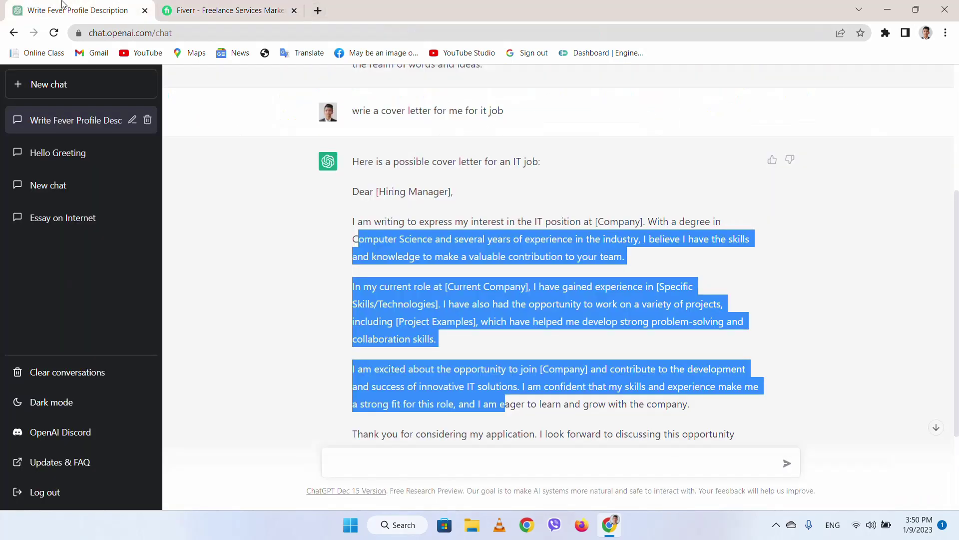
scroll(504, 266, down, 3)
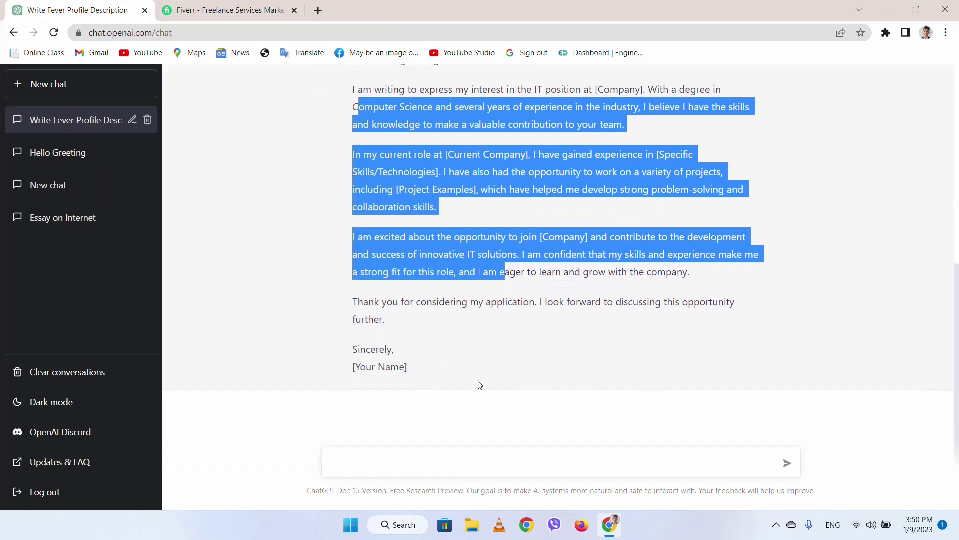
key(ctrl+Tab)
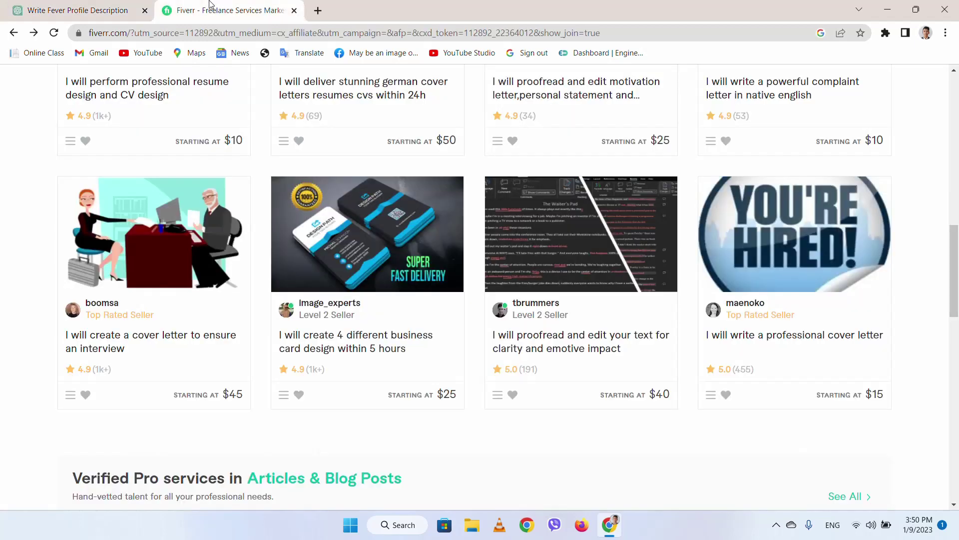
scroll(370, 289, up, 8)
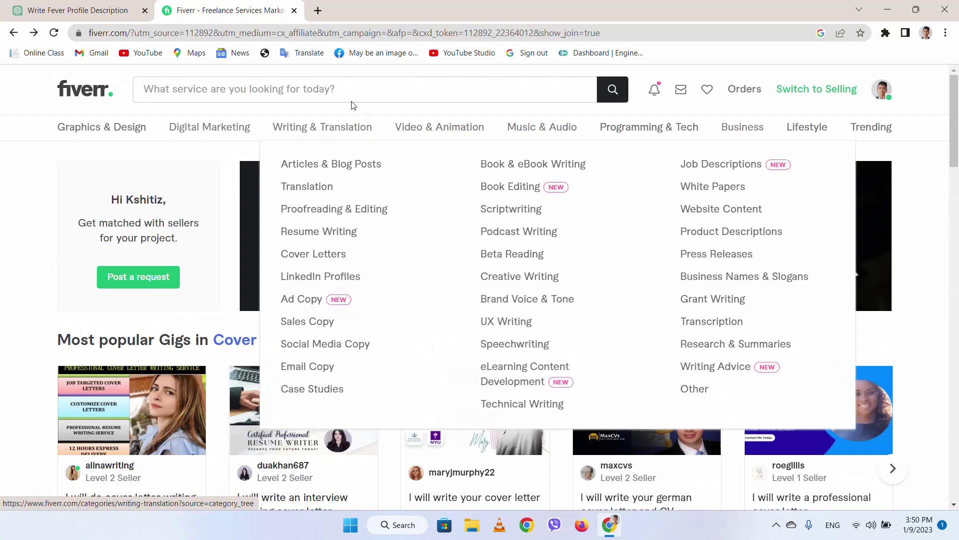
Step: Search Fiverr for 'blog writing' and scroll through the Fiverr's Choice gig results
click(331, 93)
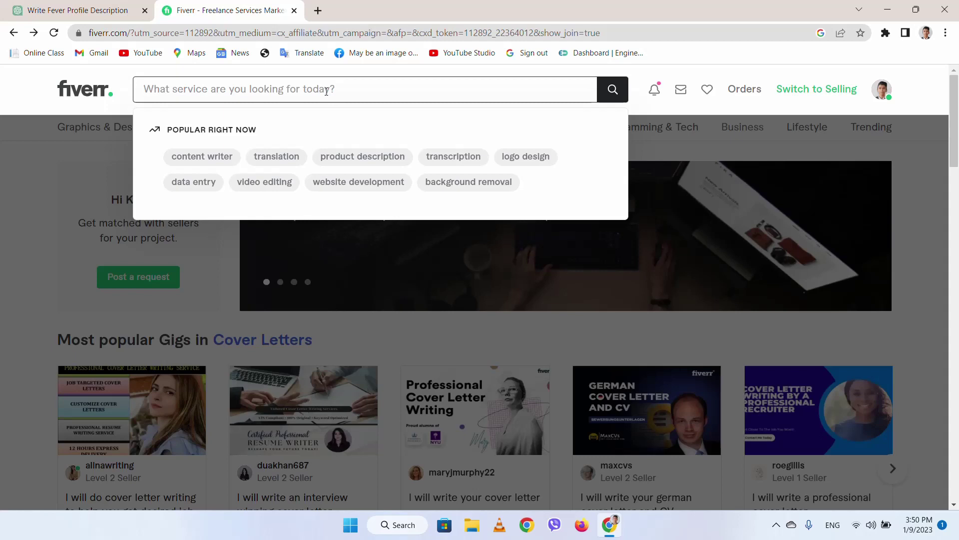
text(blog)
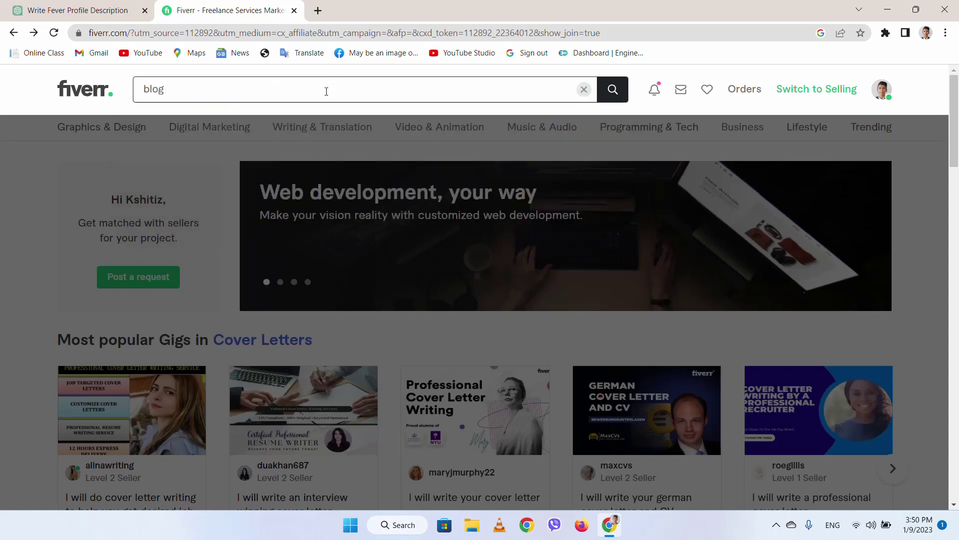
text( wri)
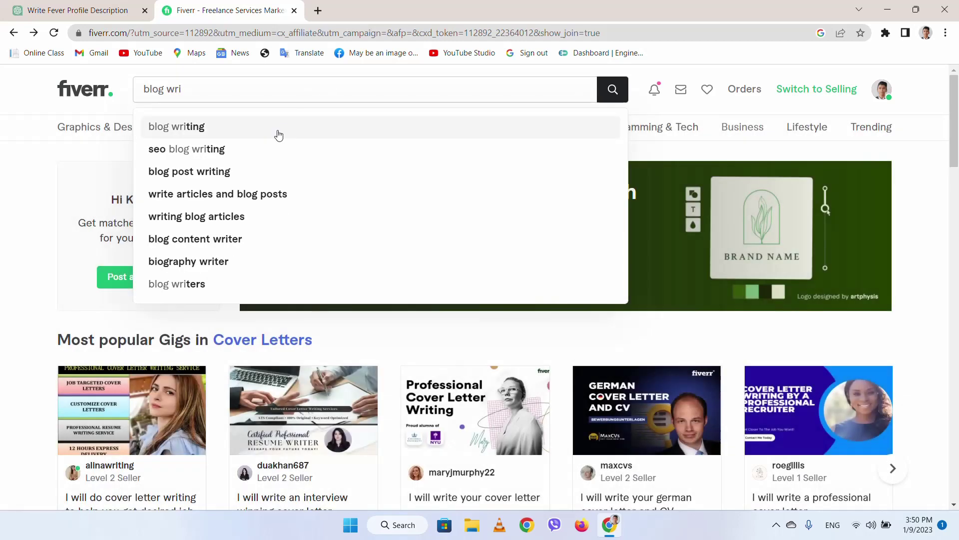
click(277, 132)
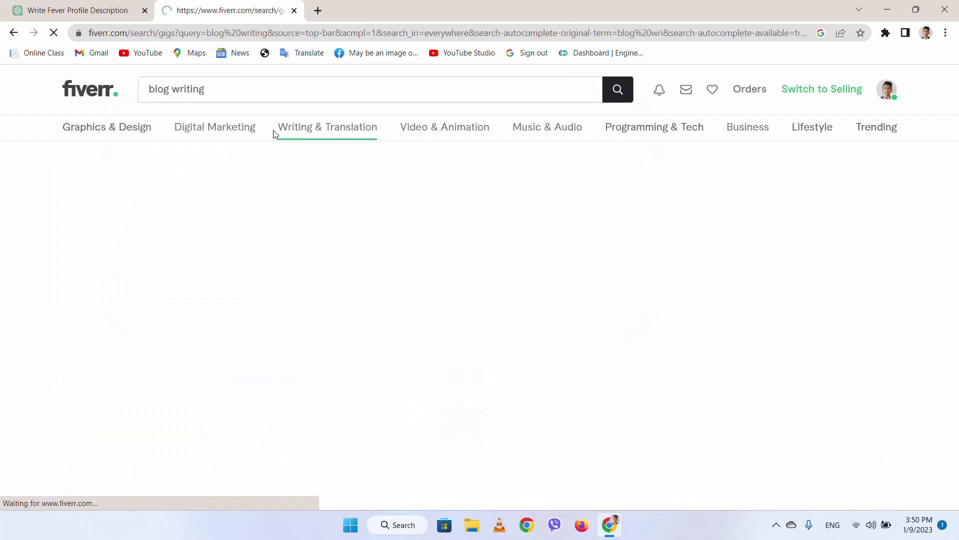
scroll(288, 360, down, 4)
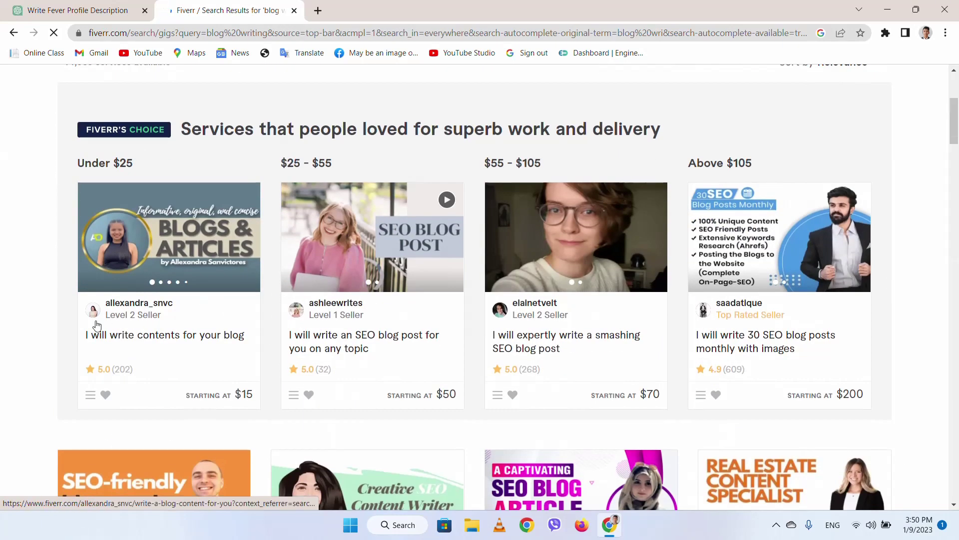
drag(75, 335, 253, 340)
click(270, 335)
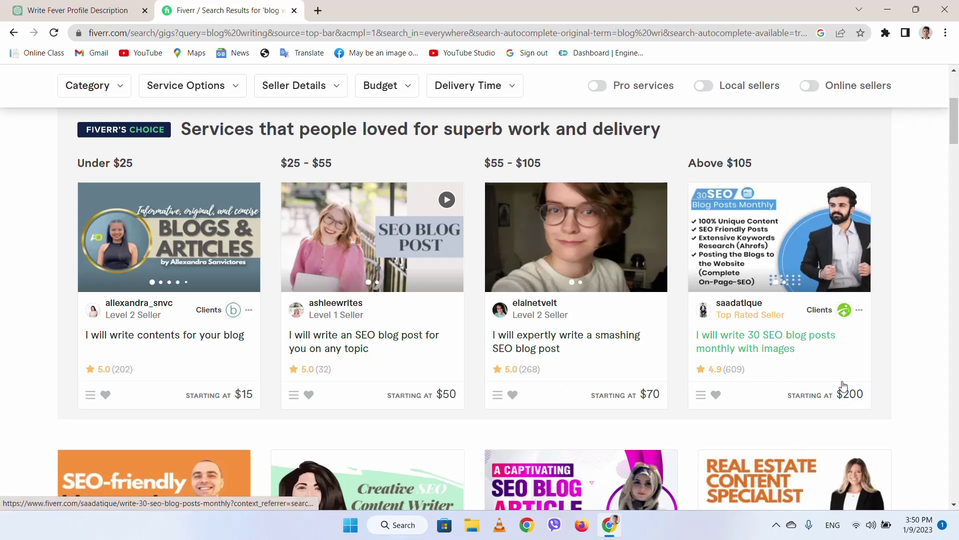
scroll(502, 389, down, 5)
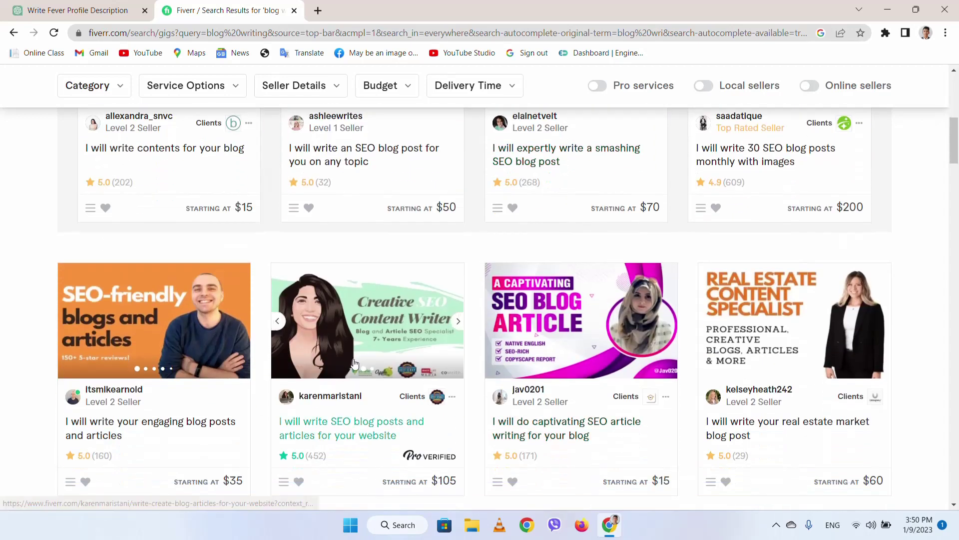
scroll(354, 364, up, 10)
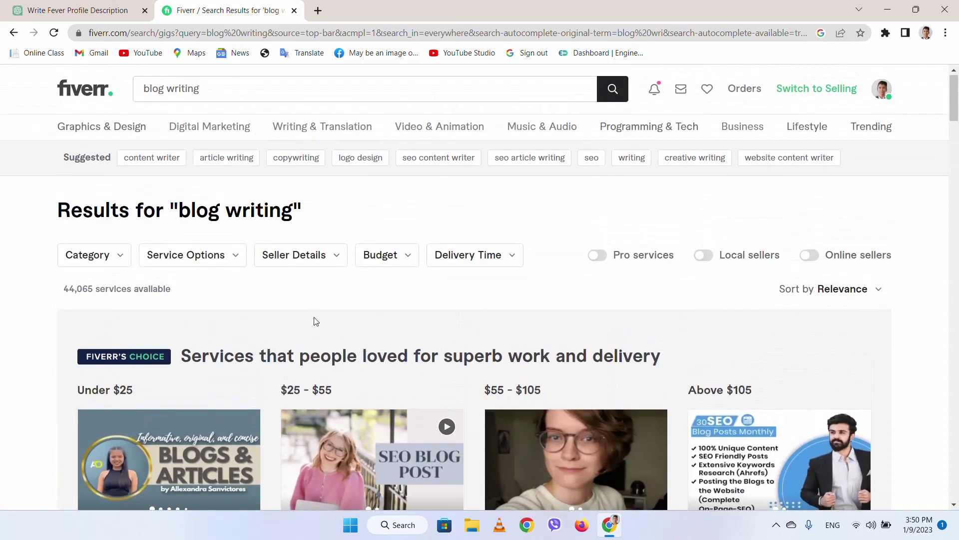
Step: Request a blog about Lord Gautam Buddha and highlight its opening paragraph
click(98, 6)
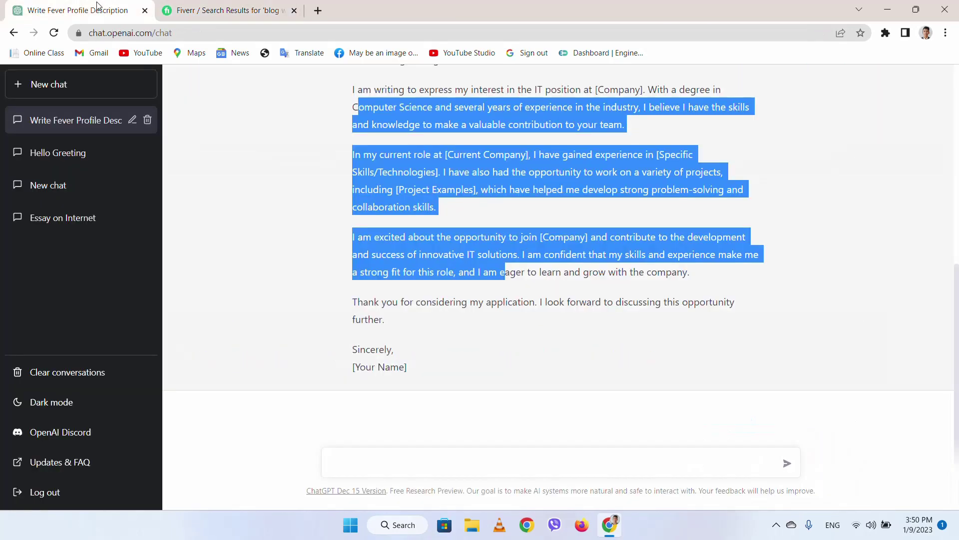
click(254, 7)
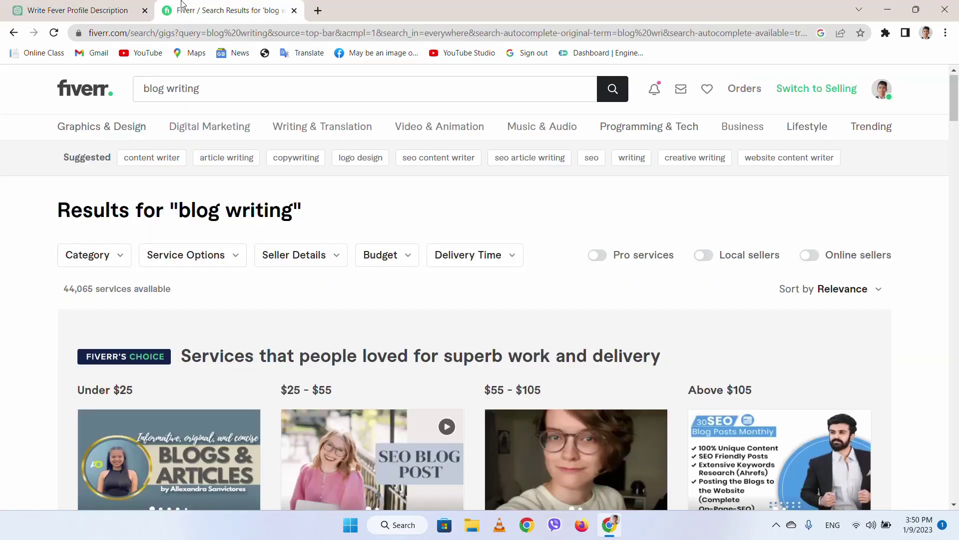
click(78, 5)
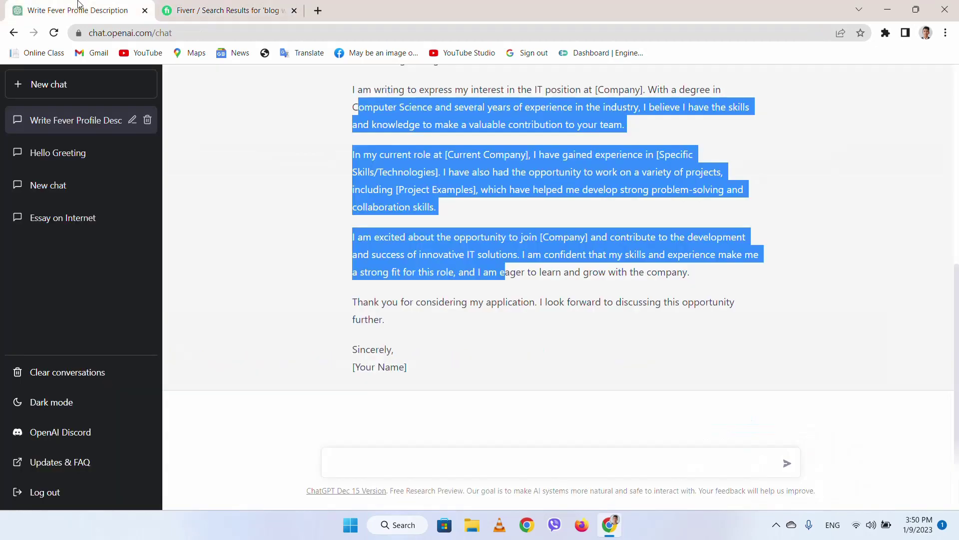
click(358, 458)
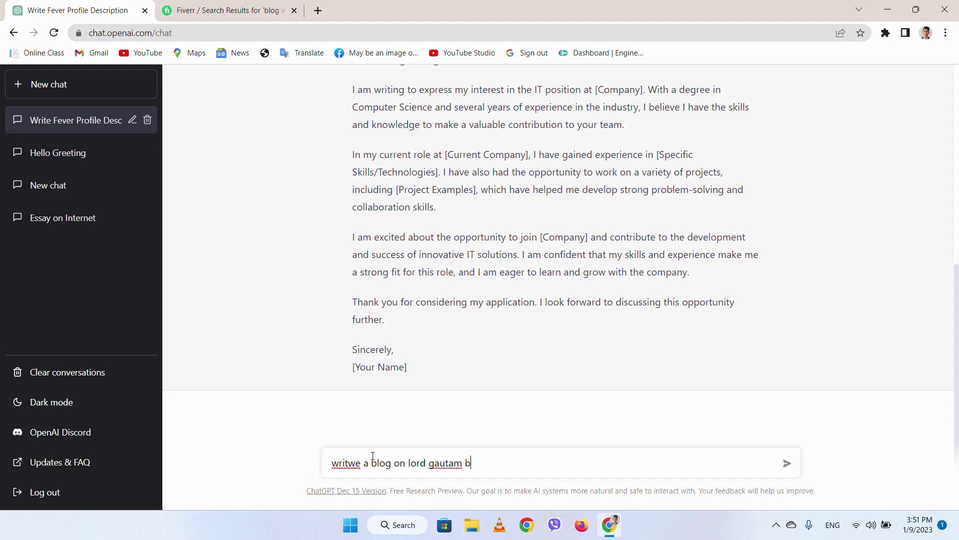
key(Return)
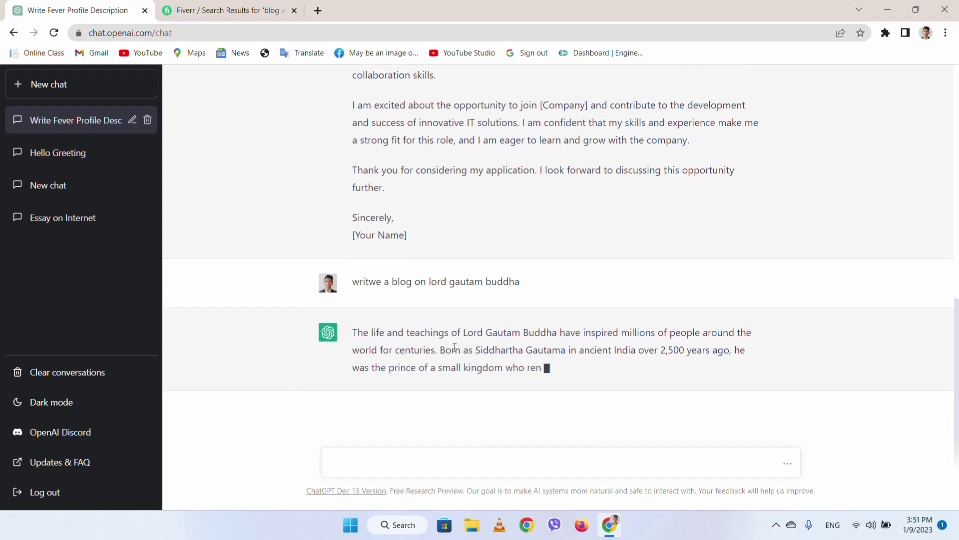
drag(384, 331, 403, 367)
Step: Scroll the Fiverr's Choice blog-writing gigs, then return to the growing Buddha blog
click(264, 4)
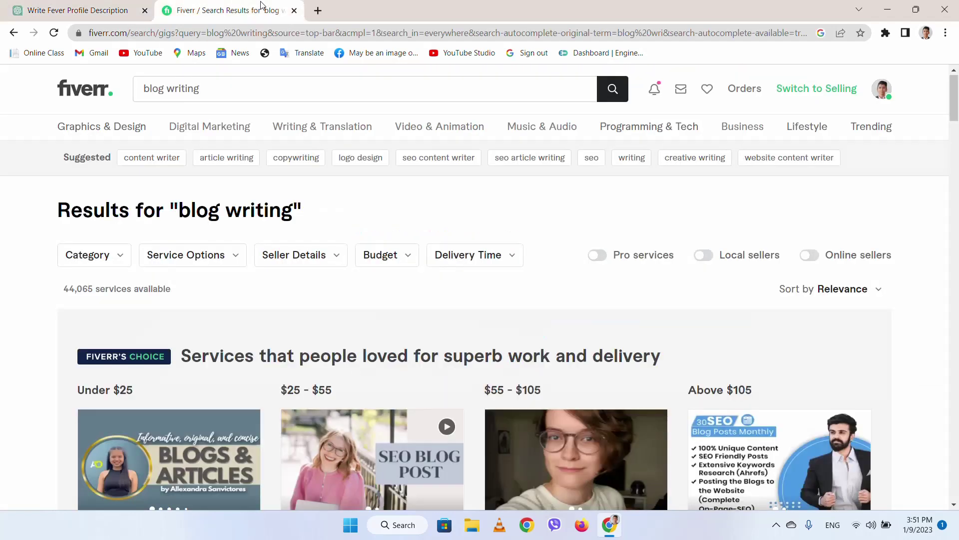
scroll(351, 305, down, 2)
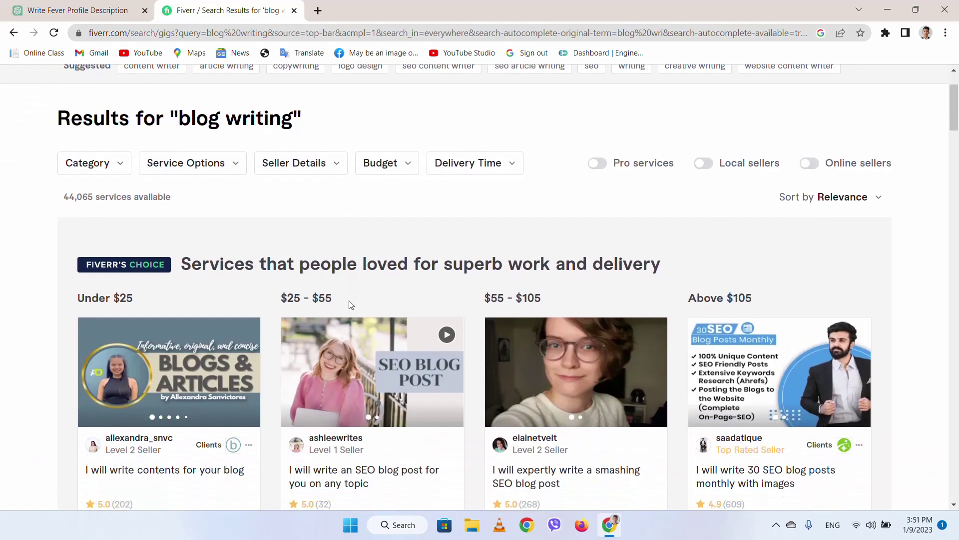
scroll(350, 303, down, 1)
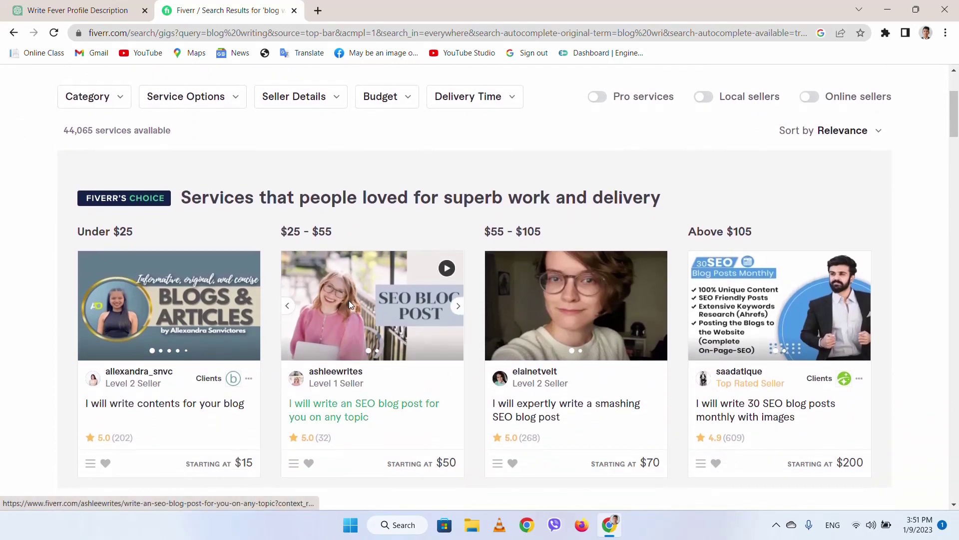
drag(321, 201, 376, 197)
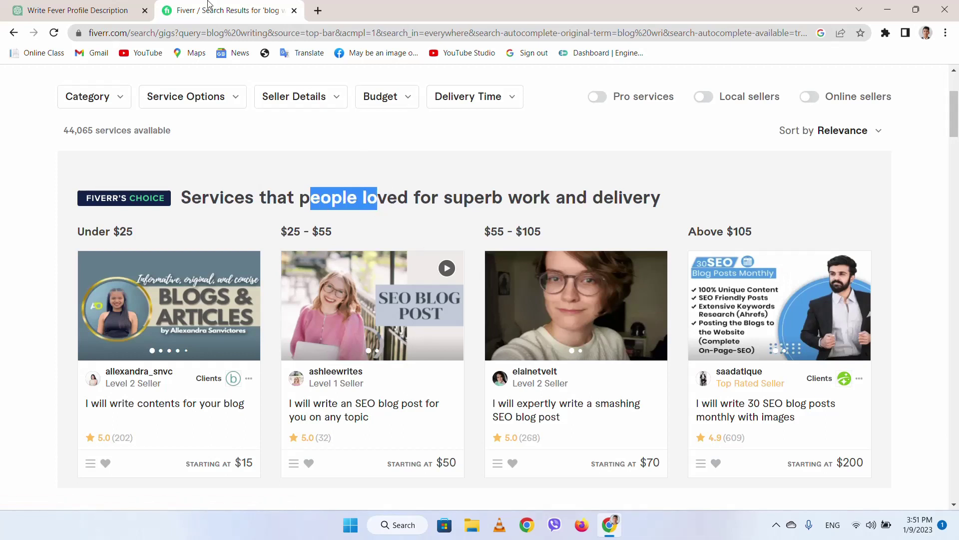
click(75, 5)
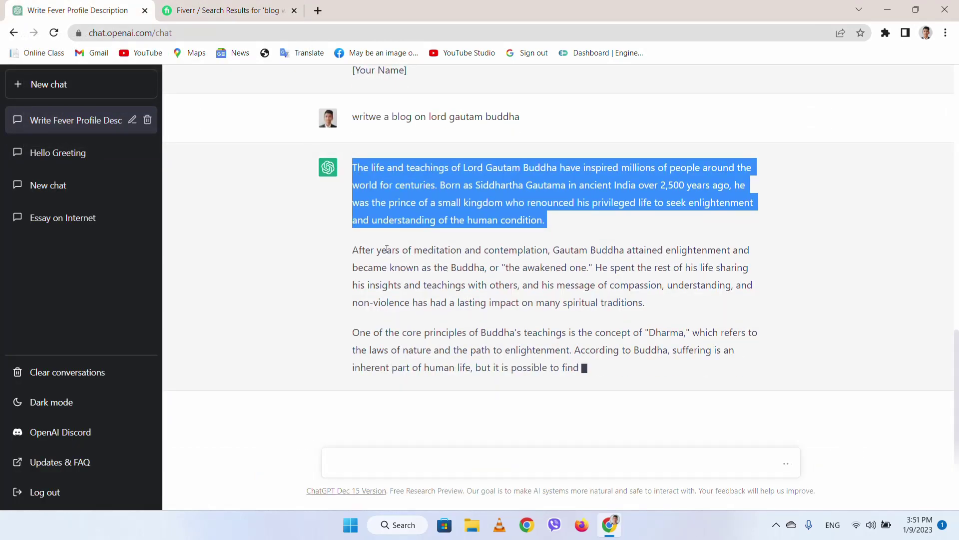
Step: Highlight the Buddha blog's paragraphs on his teachings while it keeps streaming, glancing at Fiverr
drag(353, 248, 507, 303)
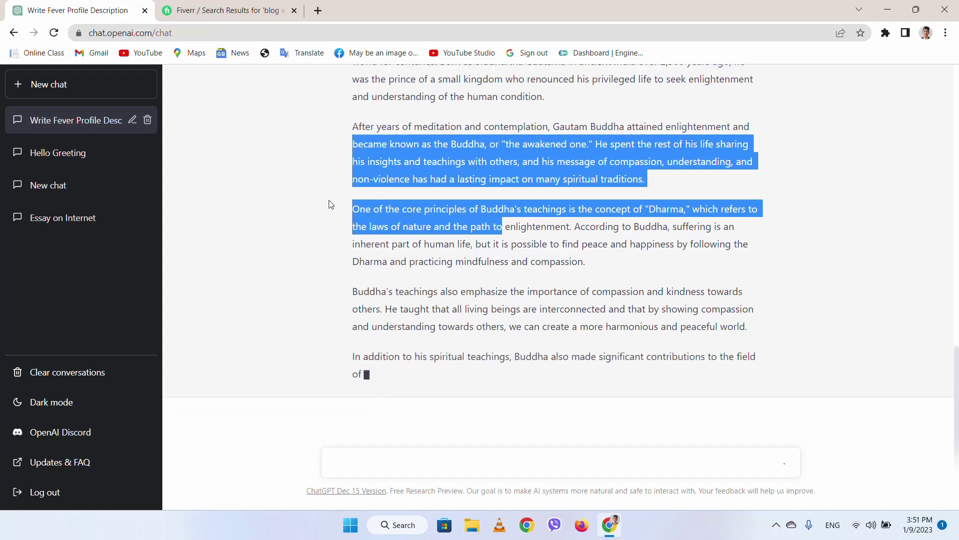
click(222, 10)
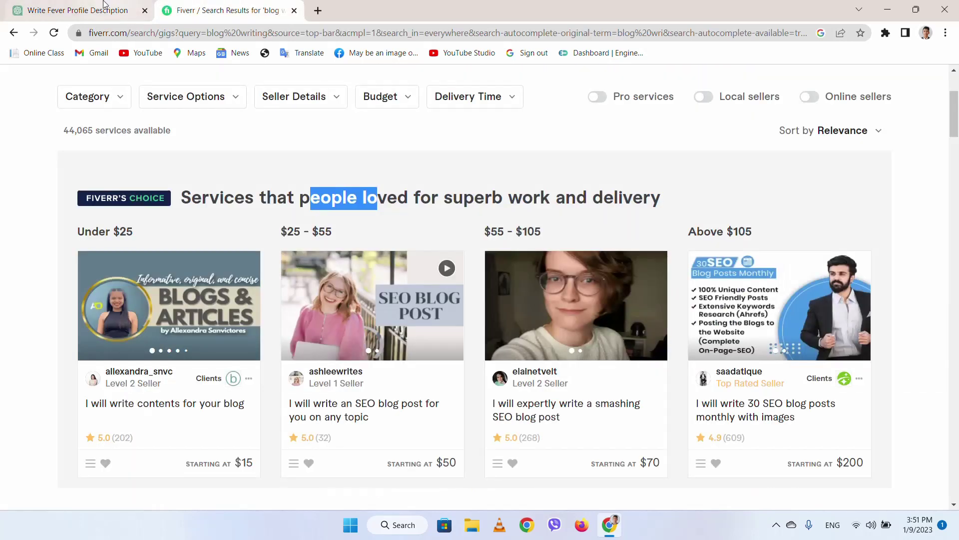
click(105, 6)
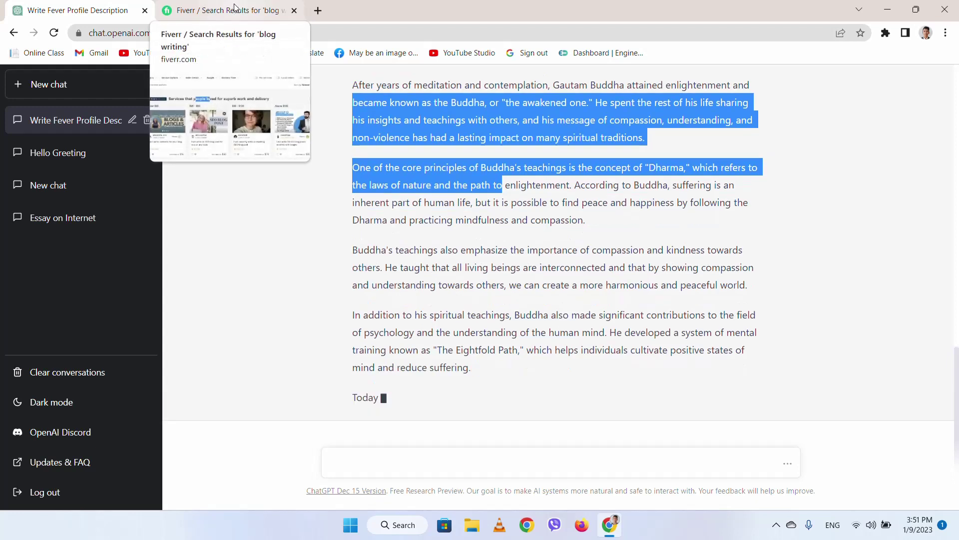